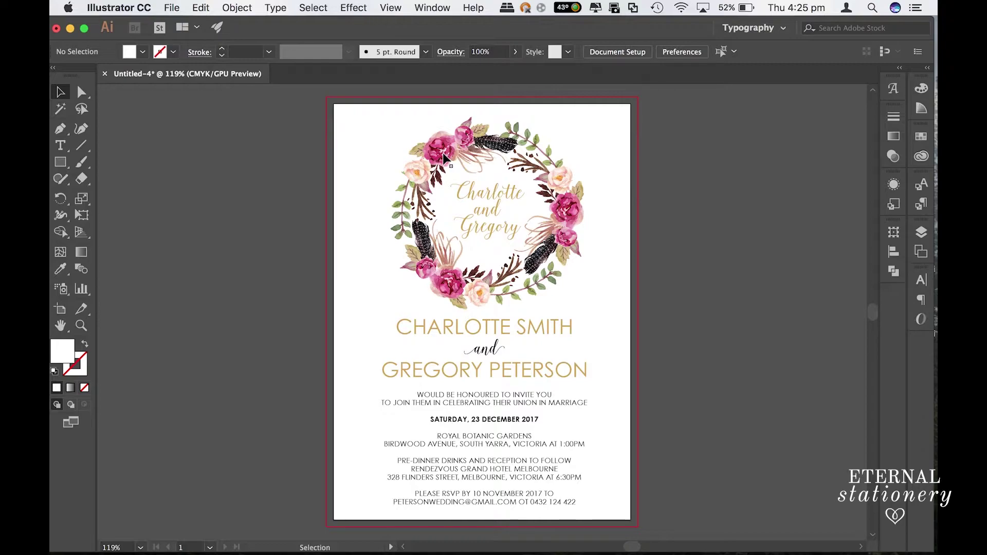
Step: Save the document as 'invitation' in Adobe PDF (pdf) format
left_click(172, 7)
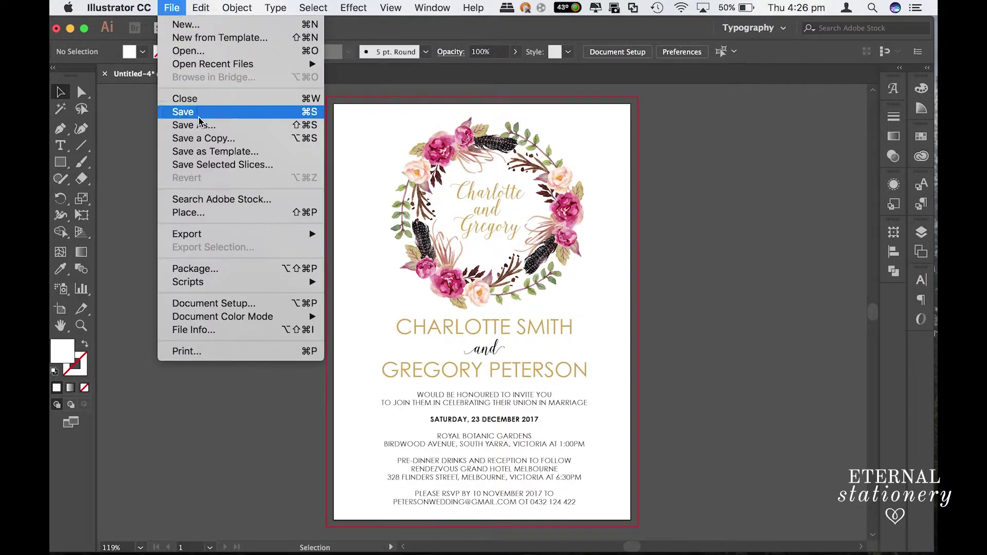
left_click(200, 125)
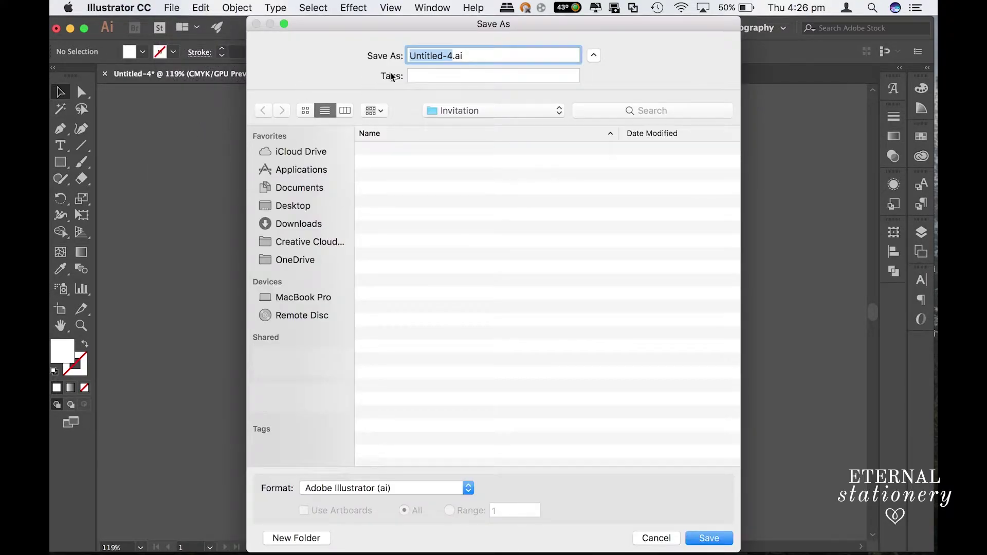
type("invitation")
left_click(326, 487)
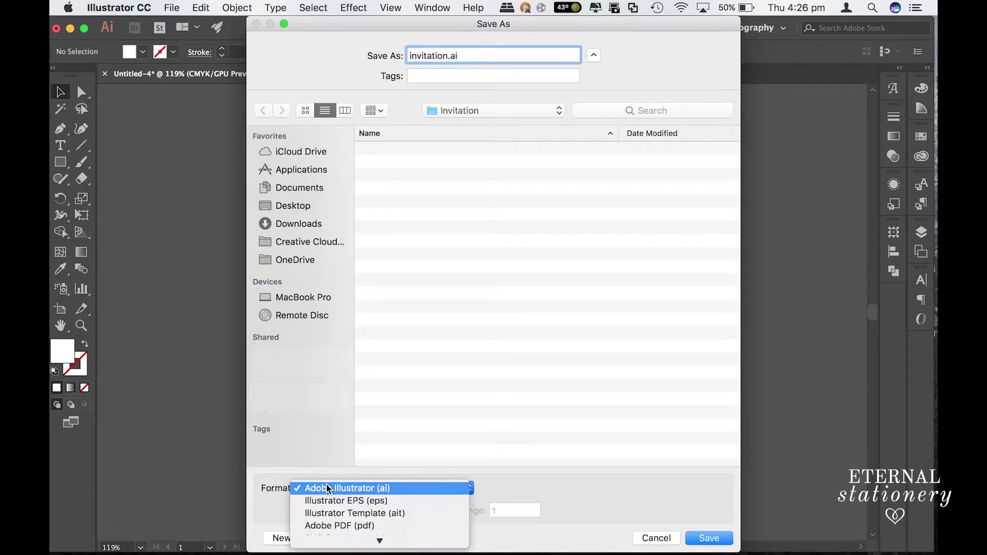
left_click(332, 526)
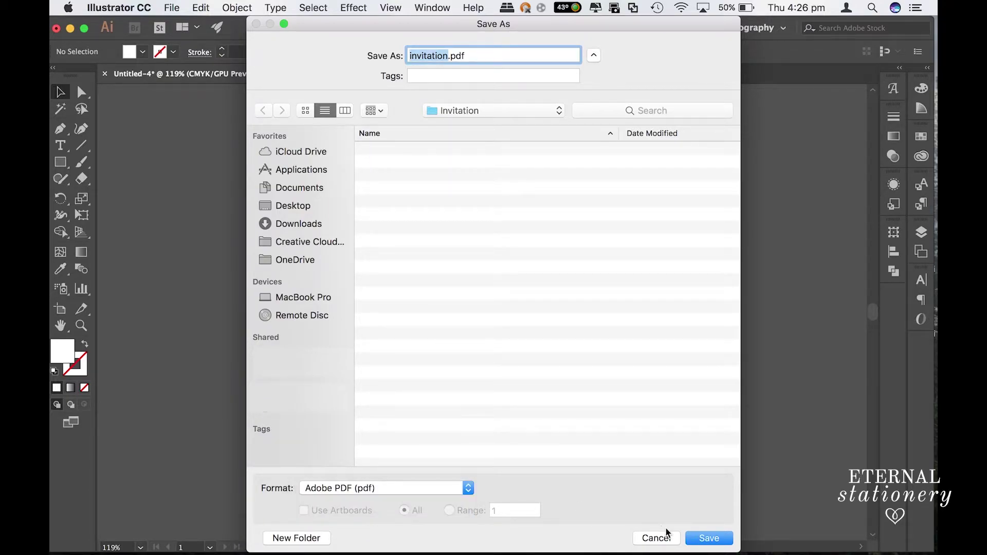
left_click(707, 537)
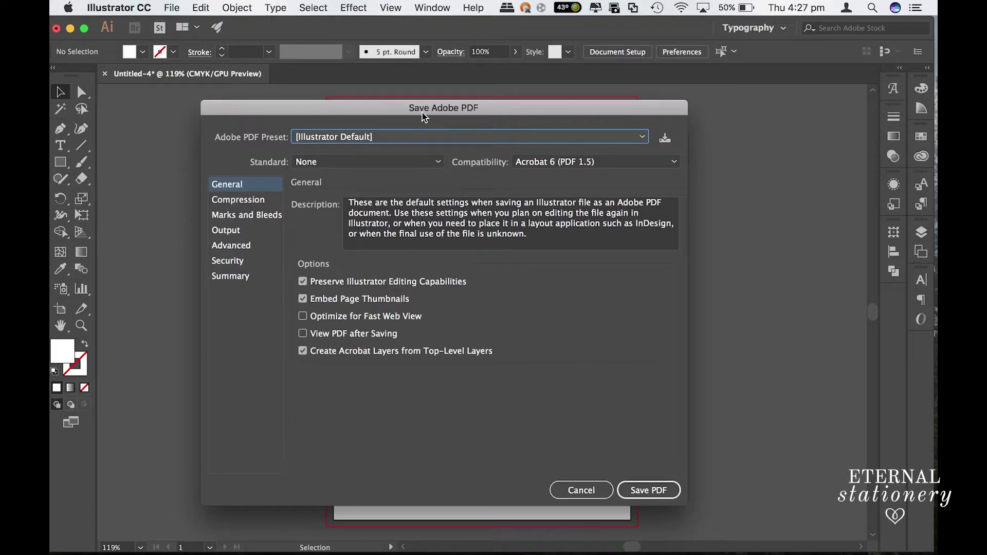
Step: Choose the [High Quality Print] preset and turn off Optimize for Fast Web View
left_click(316, 139)
left_click(329, 195)
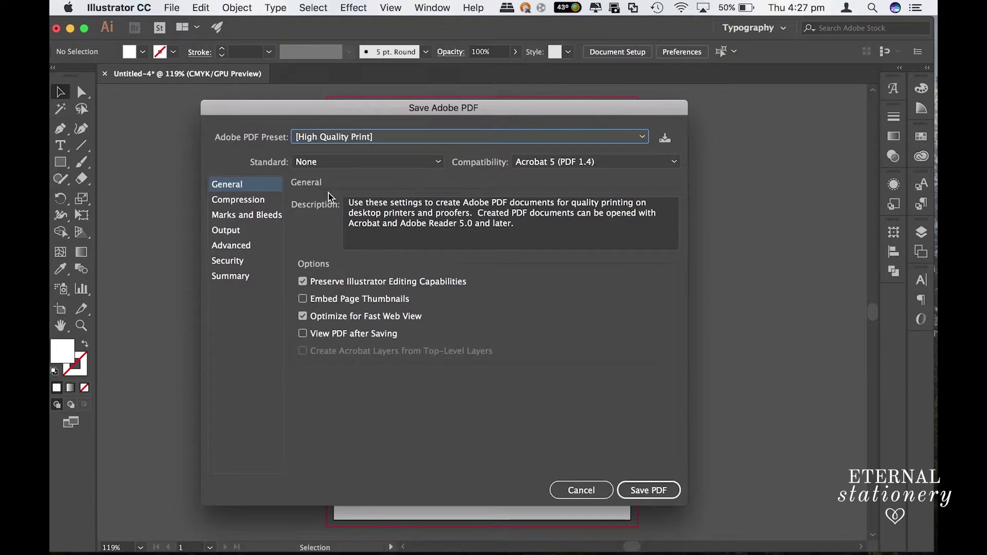
left_click(332, 318)
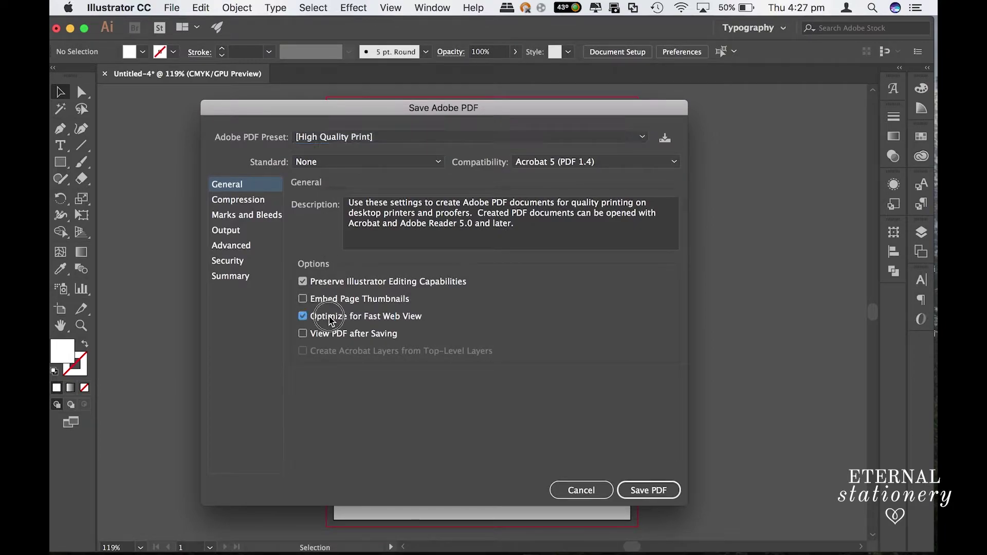
Step: Add trim marks and use the document's bleed settings
left_click(258, 204)
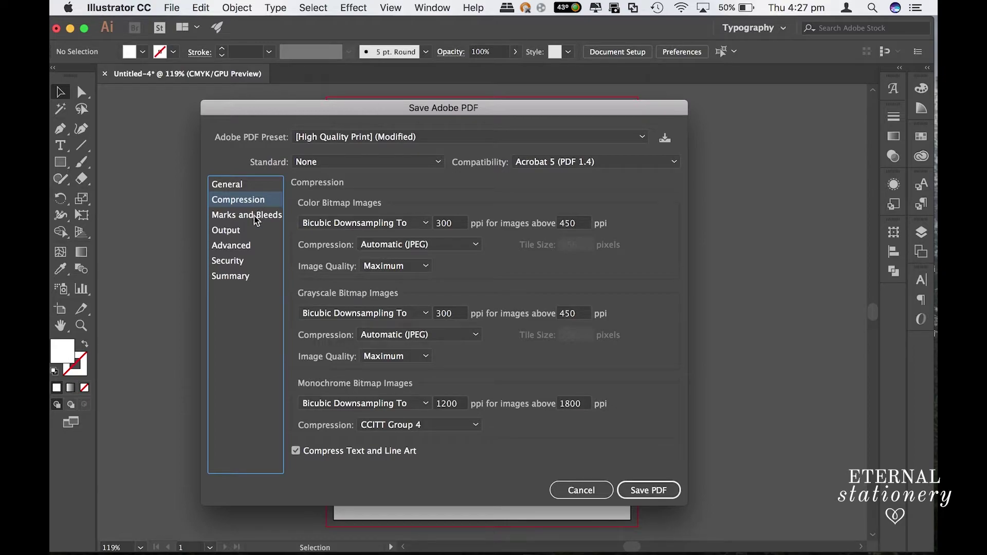
left_click(257, 219)
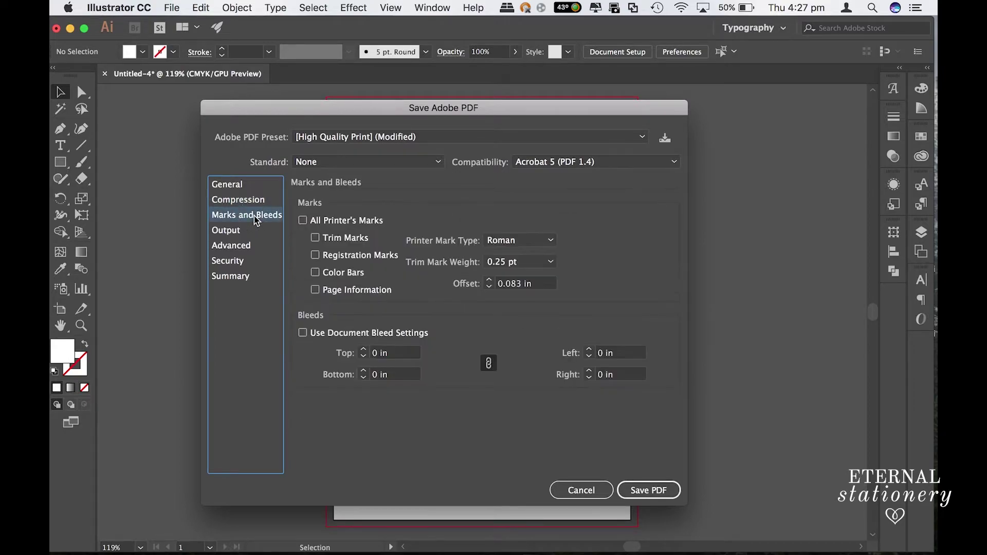
left_click(316, 238)
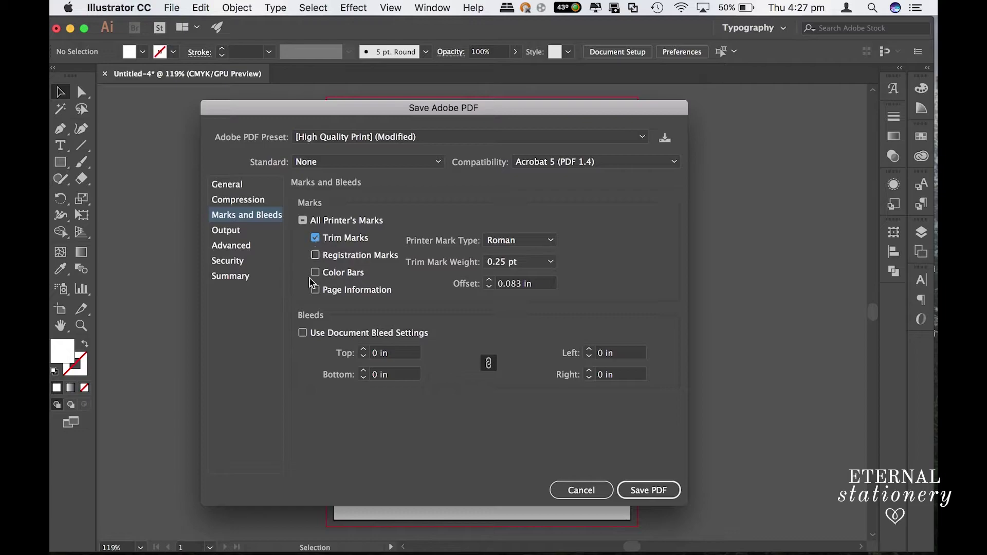
left_click(303, 333)
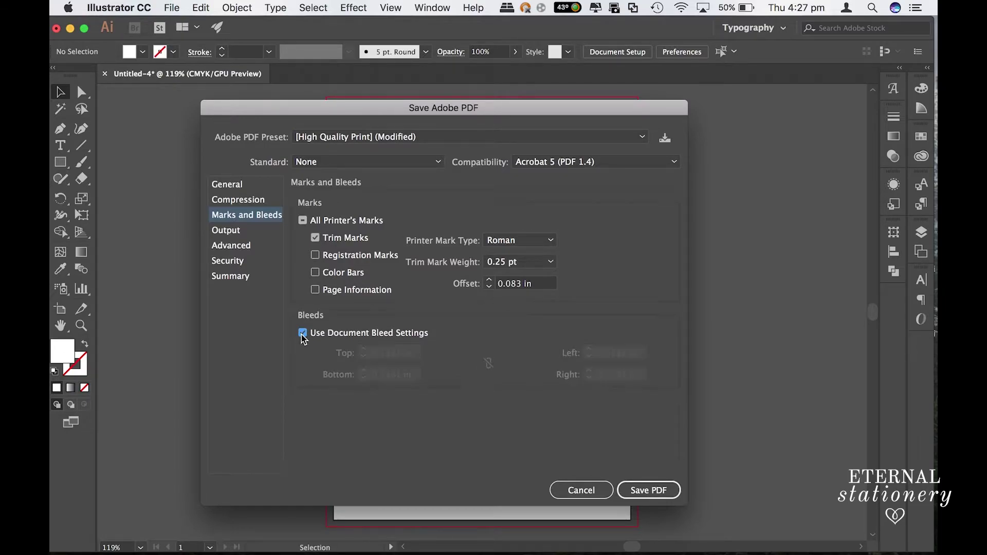
left_click(234, 235)
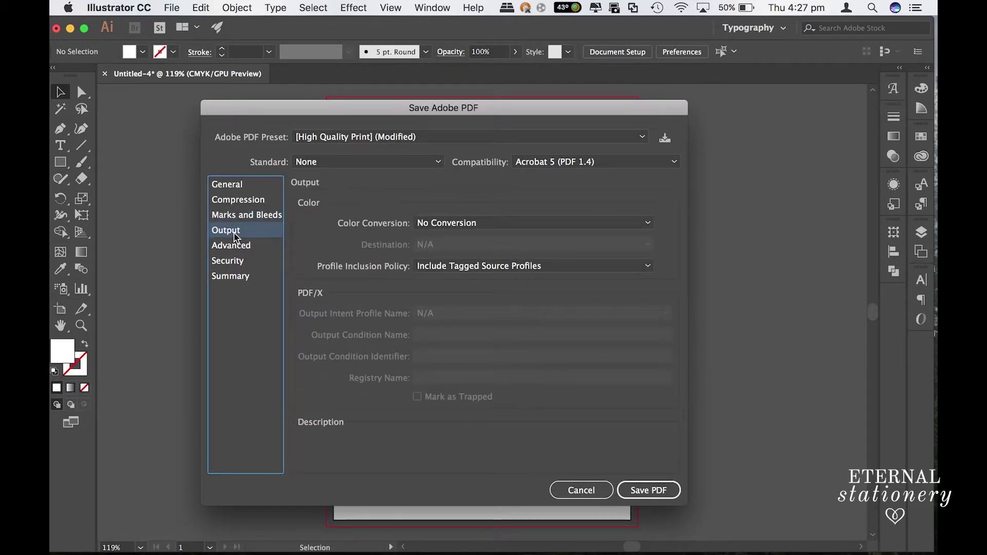
Step: Set Color Conversion to Convert to Destination (Preserve Numbers), then go to the Security settings
mouse_move(367, 231)
left_click(431, 224)
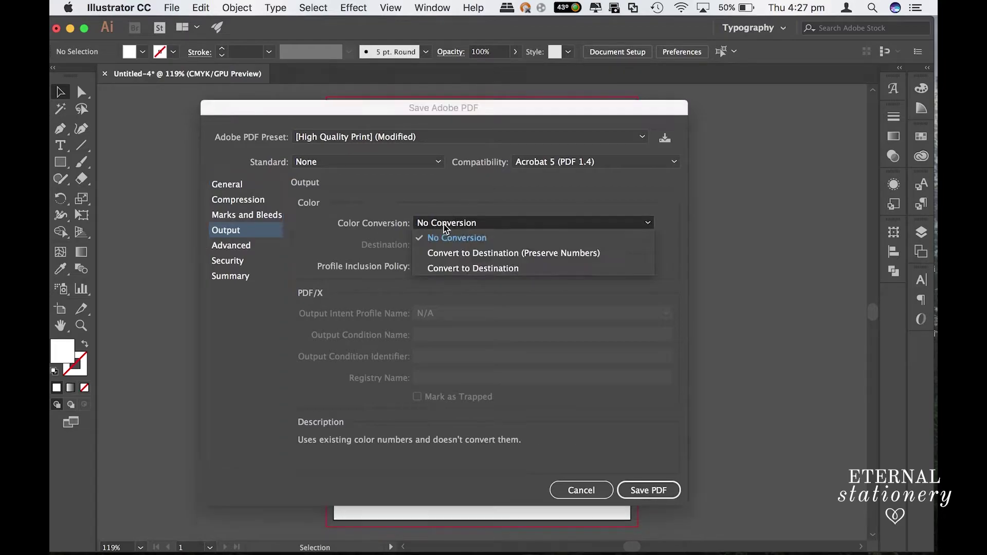
left_click(451, 253)
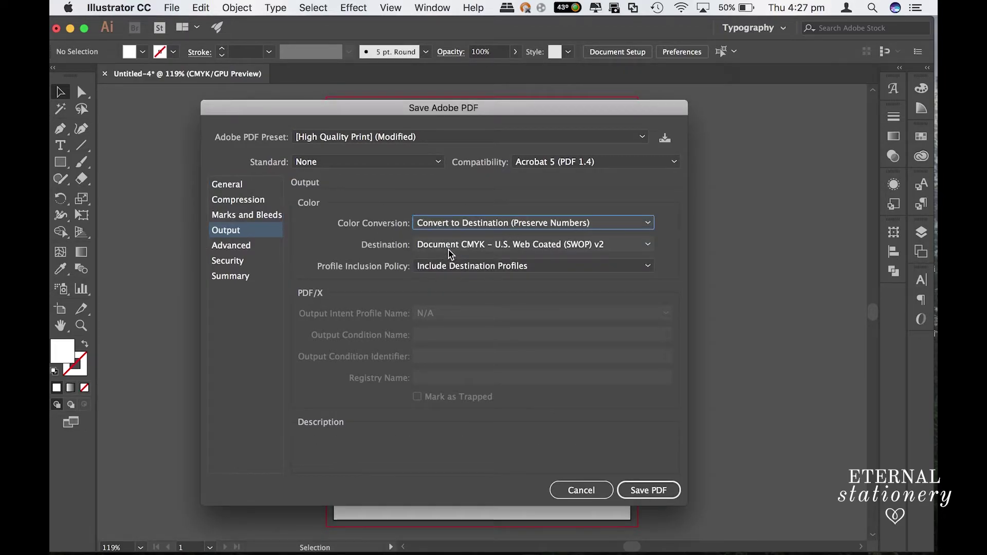
left_click(257, 248)
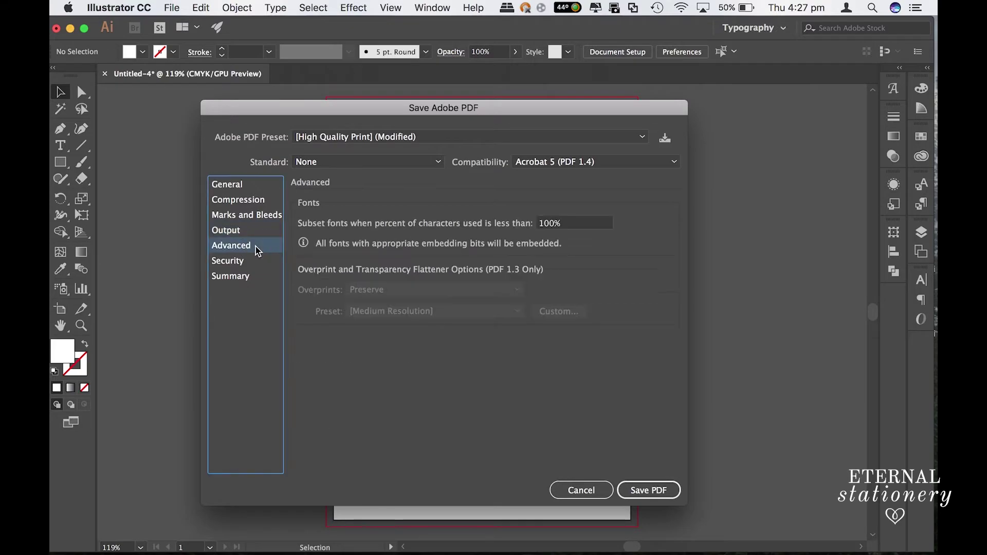
left_click(235, 266)
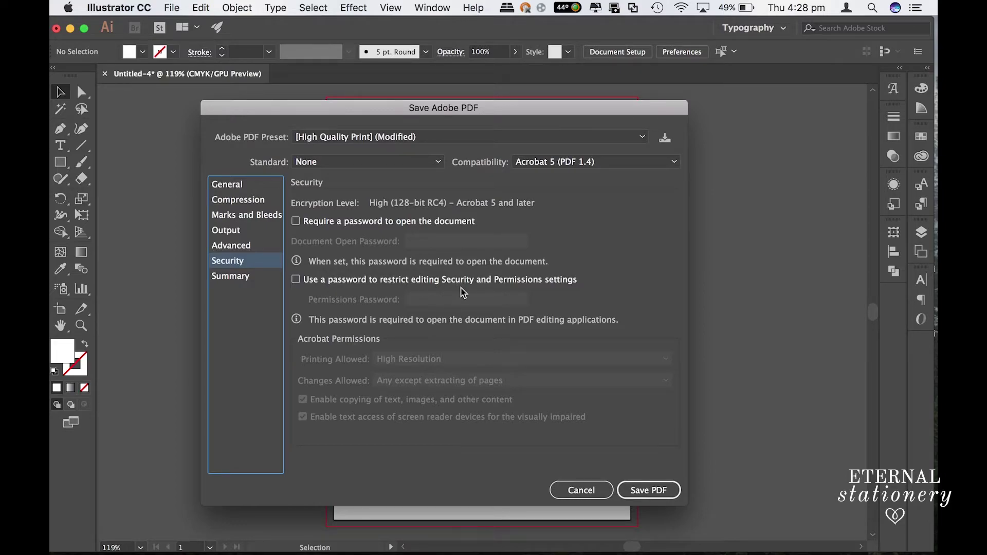
Step: Enable the password restriction on editing and enter the permissions password
left_click(295, 279)
left_click(417, 299)
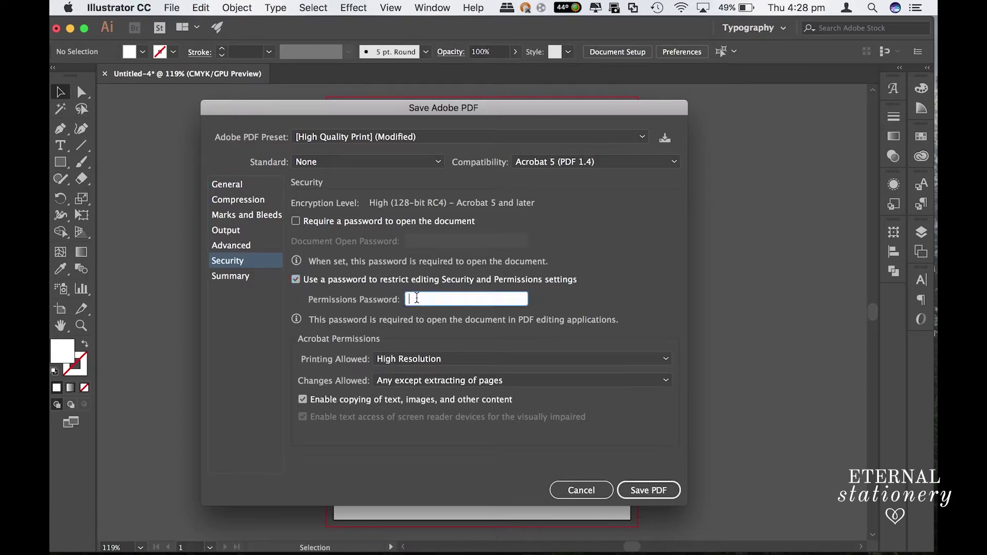
type("••••")
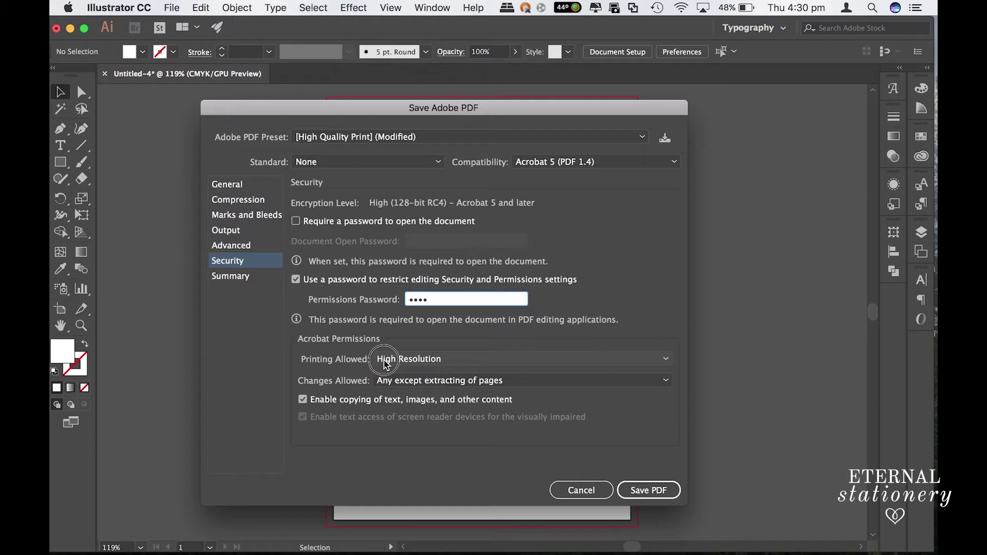
Step: Keep high-resolution printing, set Changes Allowed to None, disable copying, and save the PDF
left_click(387, 360)
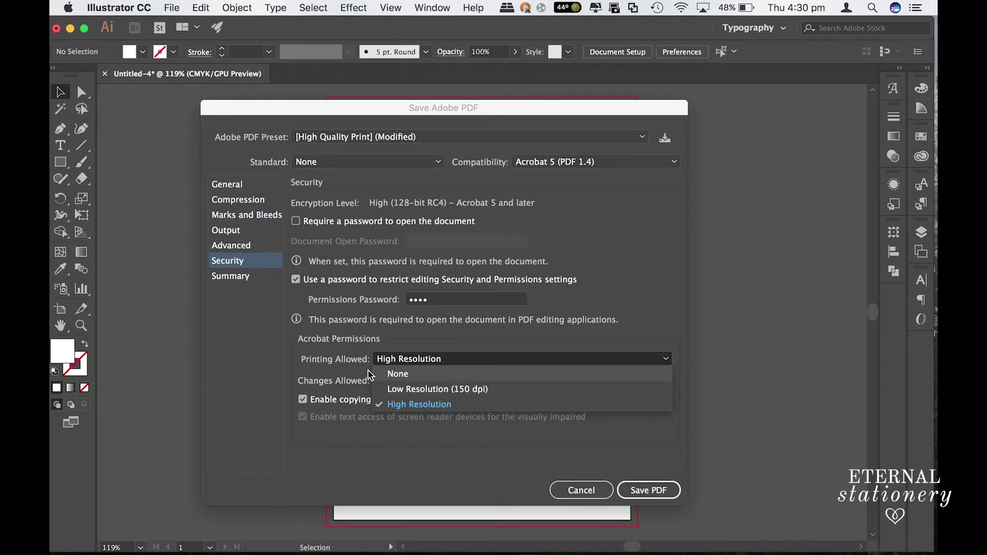
left_click(350, 379)
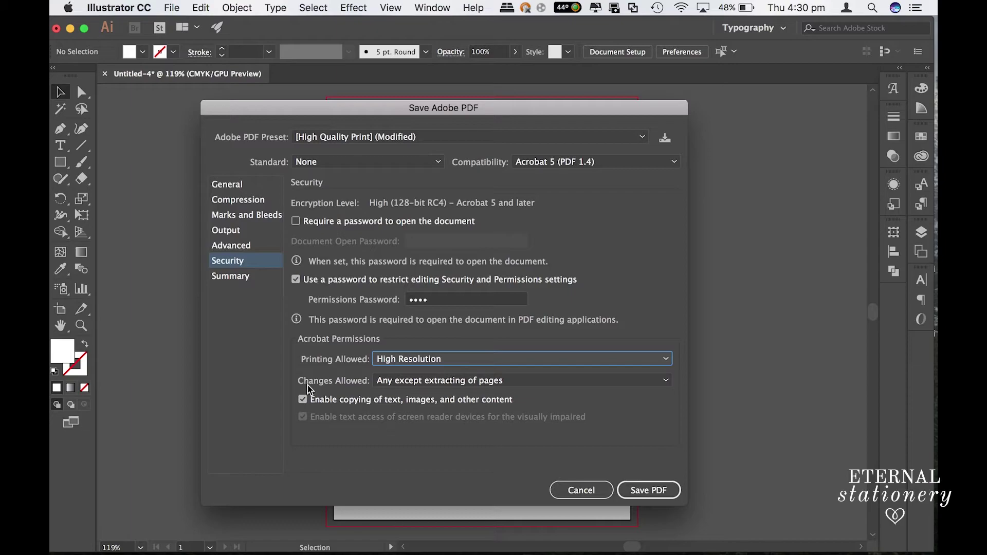
left_click(397, 381)
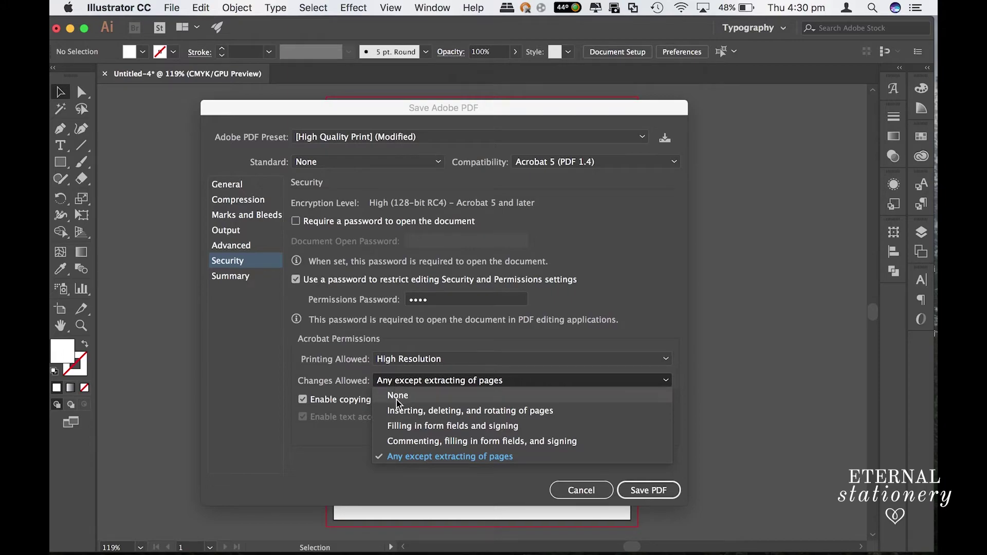
left_click(398, 395)
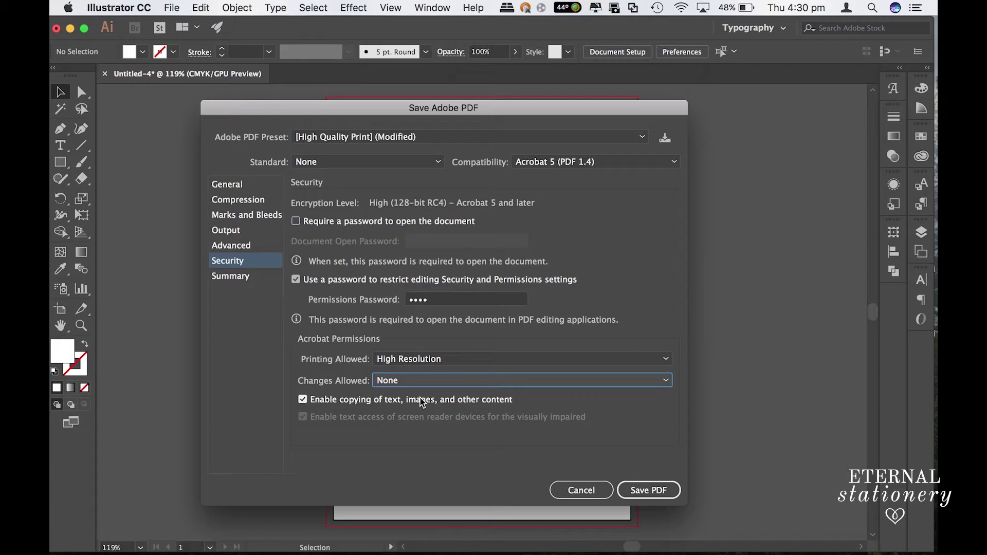
left_click(304, 401)
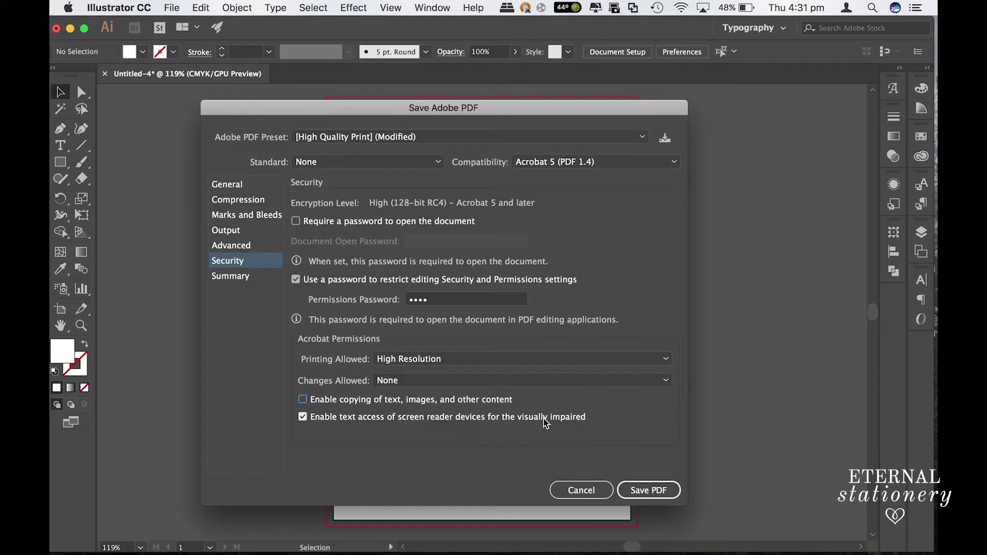
left_click(648, 491)
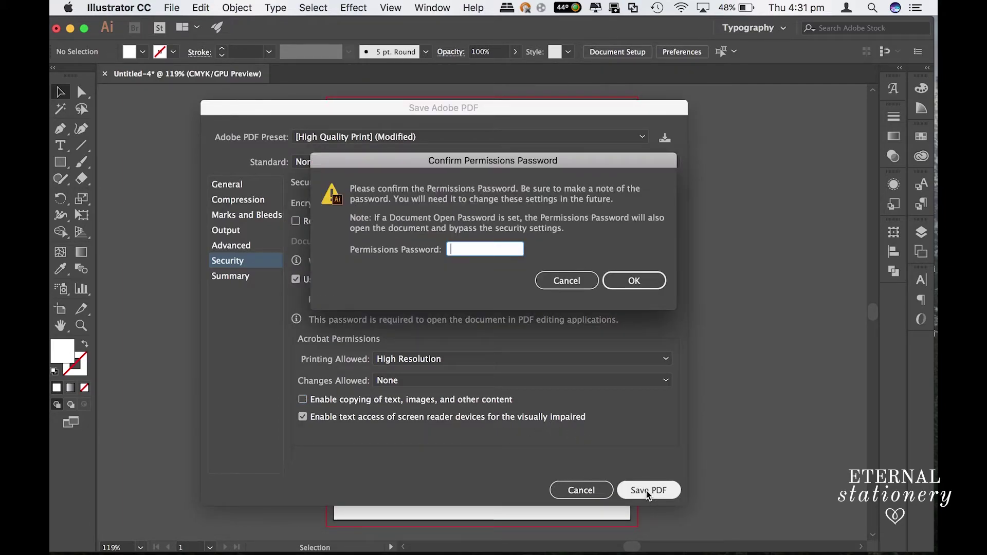
Step: Retype the permissions password to confirm it and finish saving invitation.pdf
type("••••")
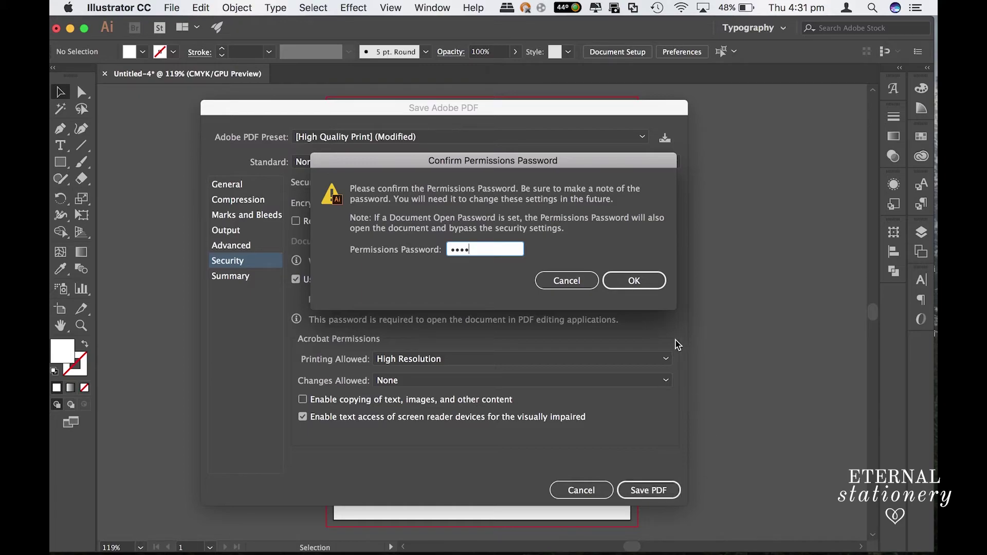
left_click(636, 283)
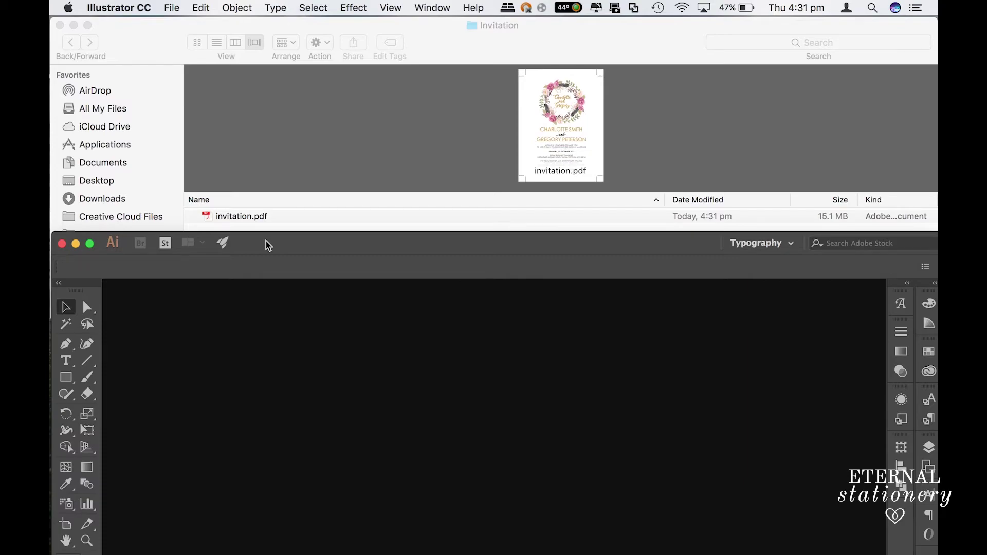
left_click(242, 216)
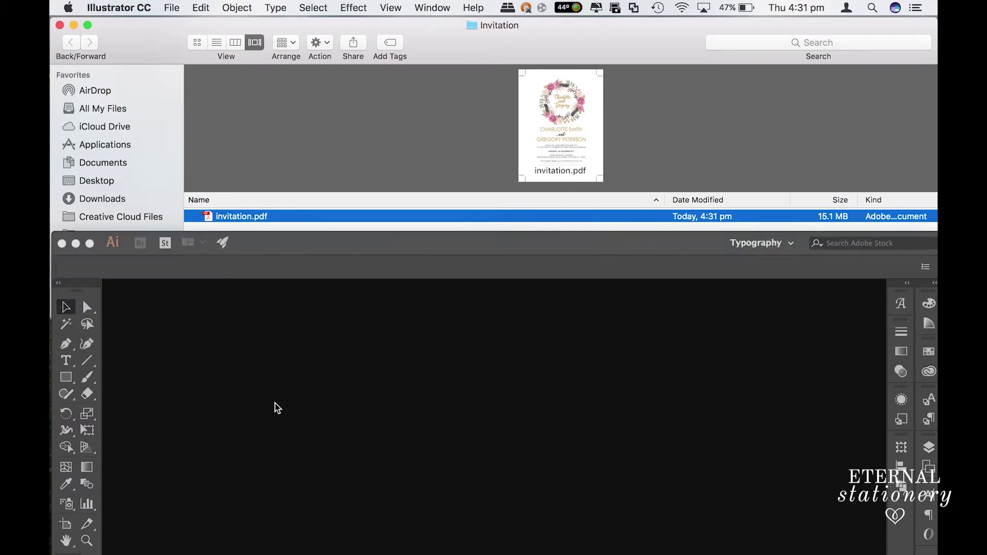
left_click_drag(258, 218, 287, 329)
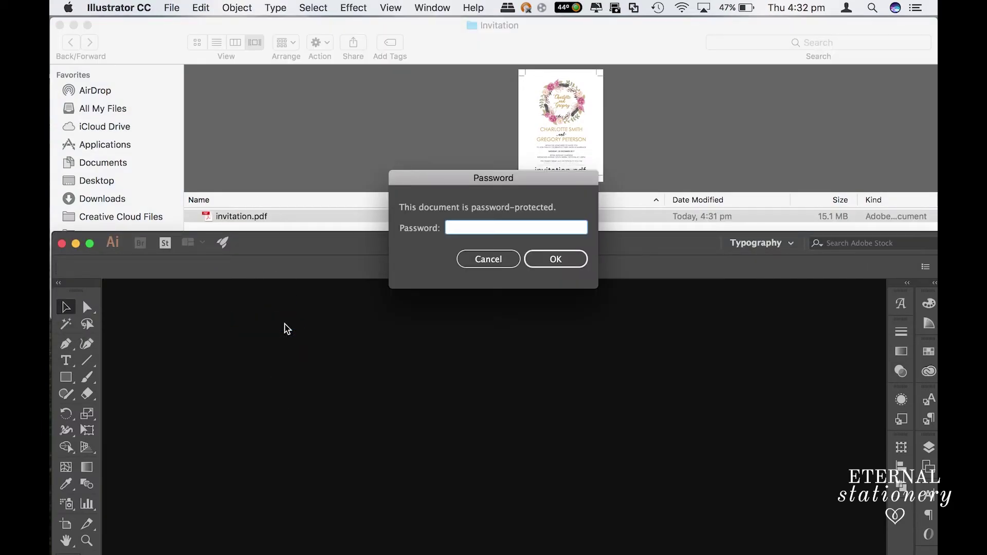
type("••••••••••••")
key("Return")
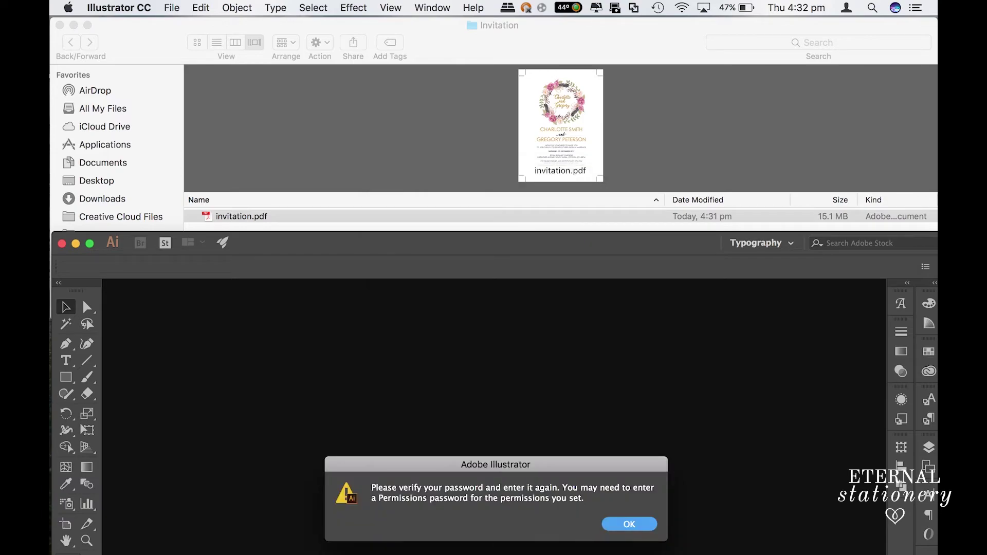
left_click_drag(398, 468, 401, 335)
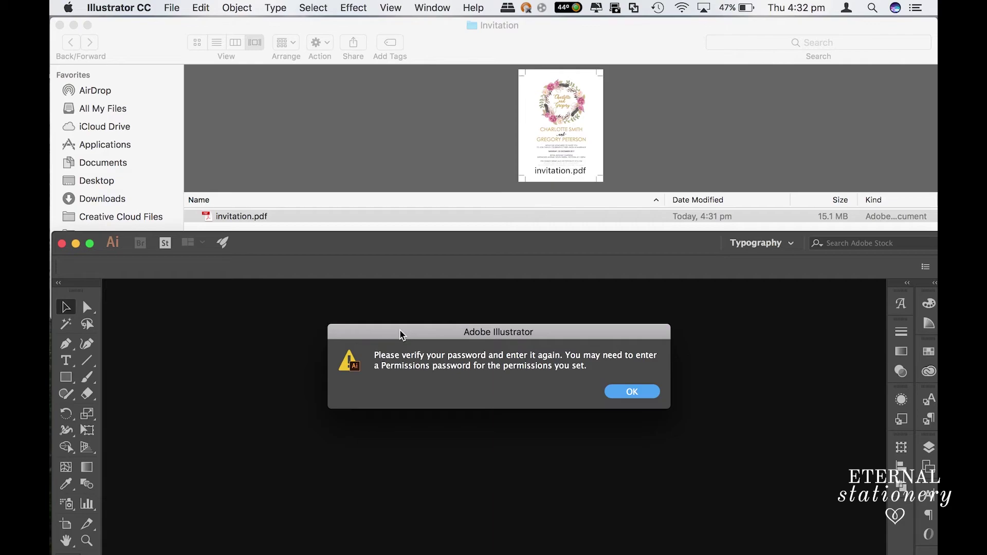
key("Return")
Step: Open invitation.pdf in Acrobat, scroll through it, close it, and launch Photoshop
double_click(236, 215)
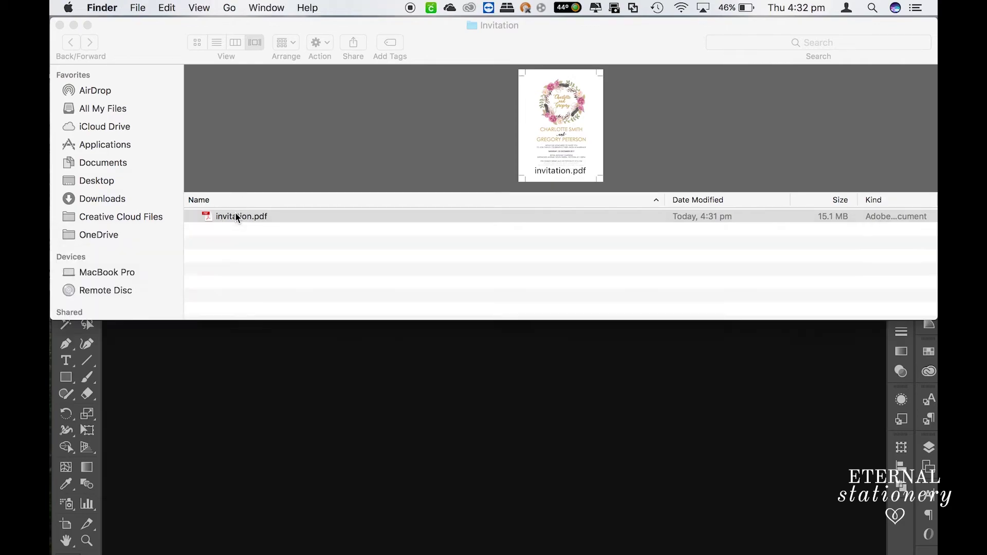
scroll(314, 324, "down", 6)
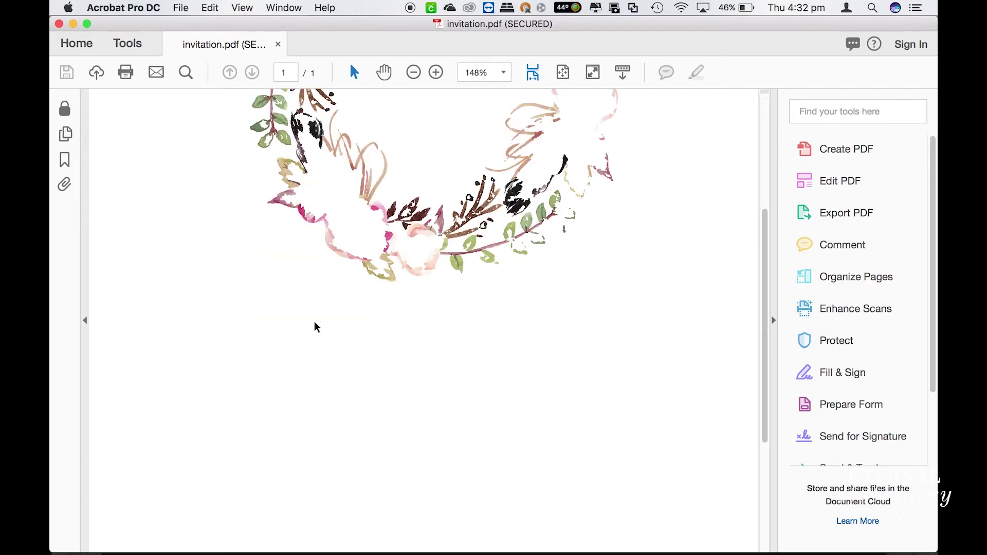
scroll(315, 321, "up", 6)
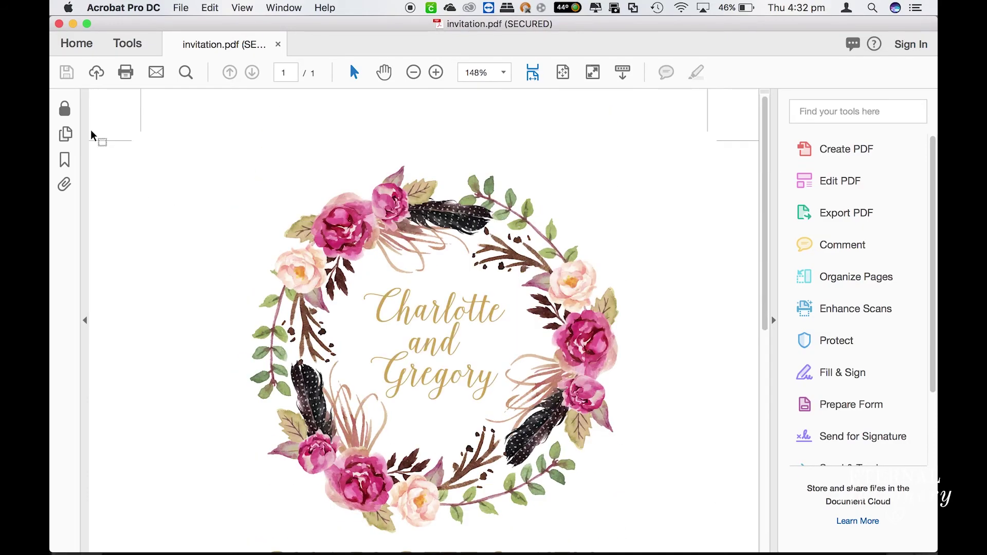
left_click(59, 24)
mouse_move(357, 542)
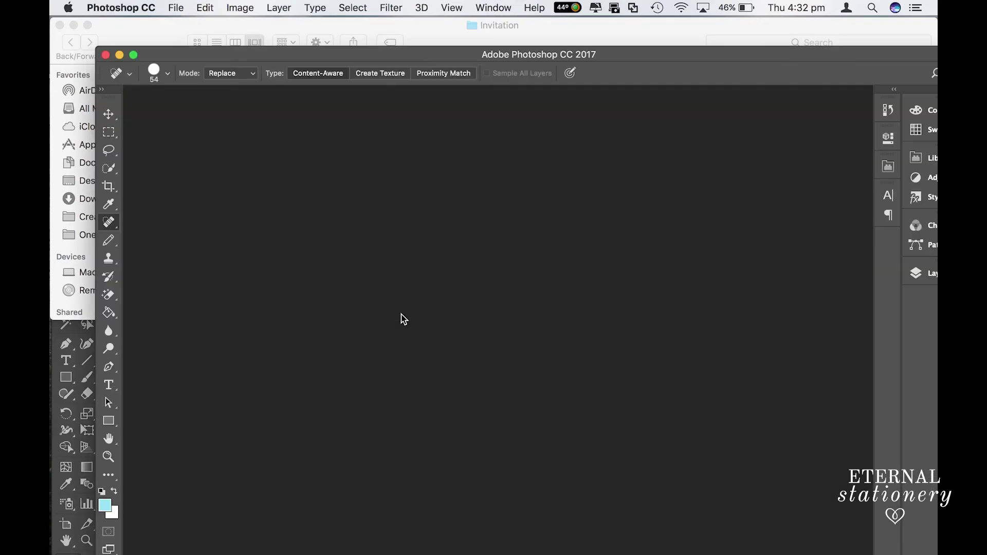
Step: Drop invitation.pdf onto Photoshop, cancel its password prompt, and close the Photoshop window
left_click(417, 36)
left_click_drag(254, 215, 331, 424)
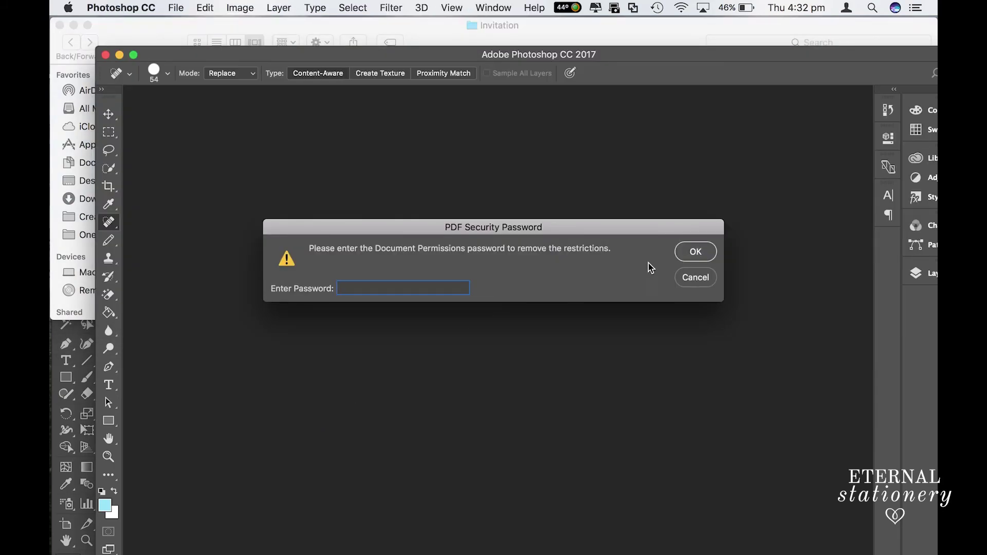
left_click(701, 282)
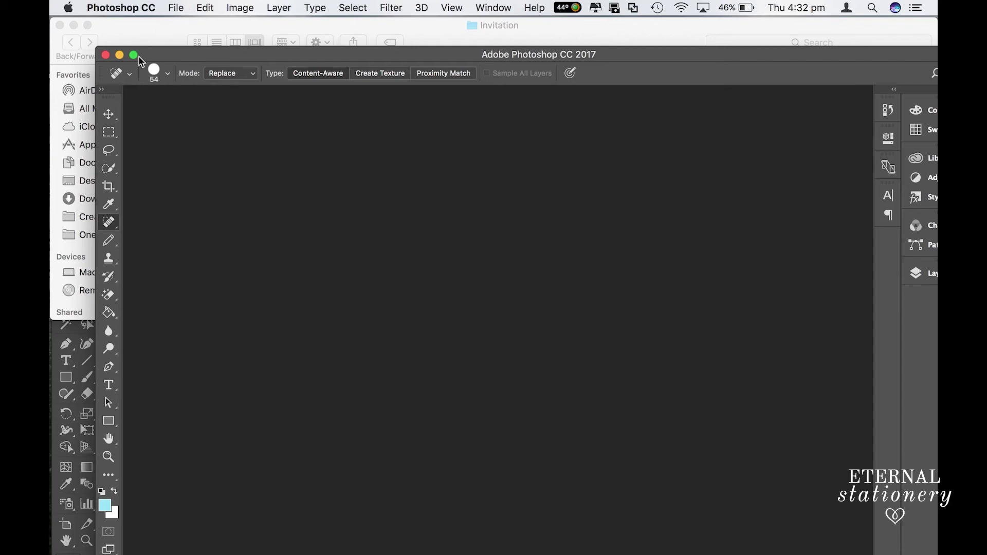
left_click(106, 55)
Step: Drop invitation.pdf onto Illustrator and submit the permissions password to open it
left_click_drag(242, 216, 376, 404)
type("1234")
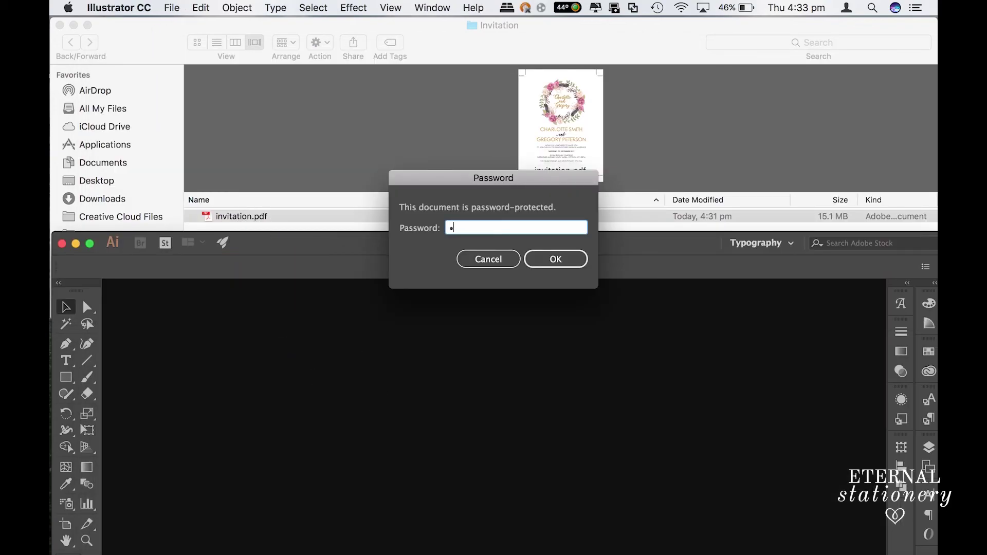
key("Return")
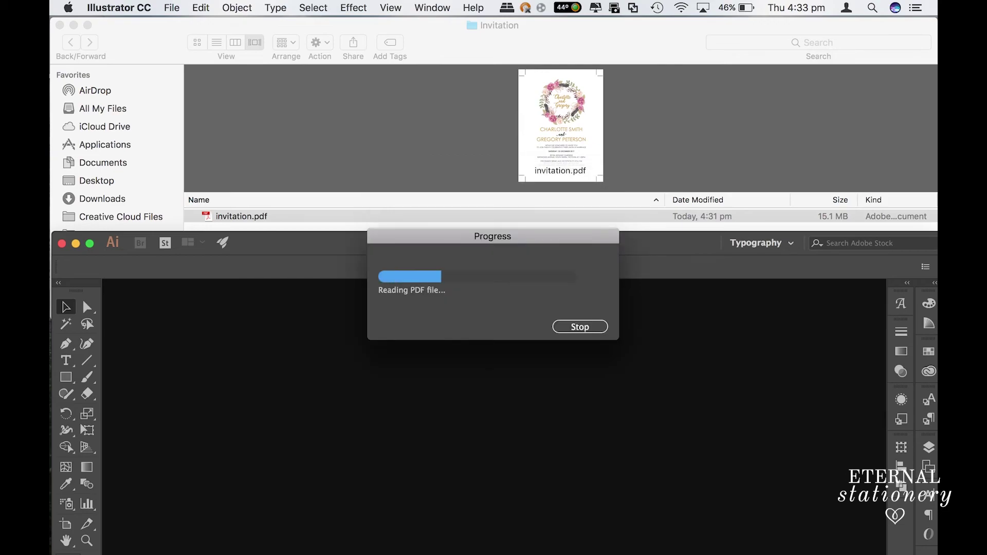